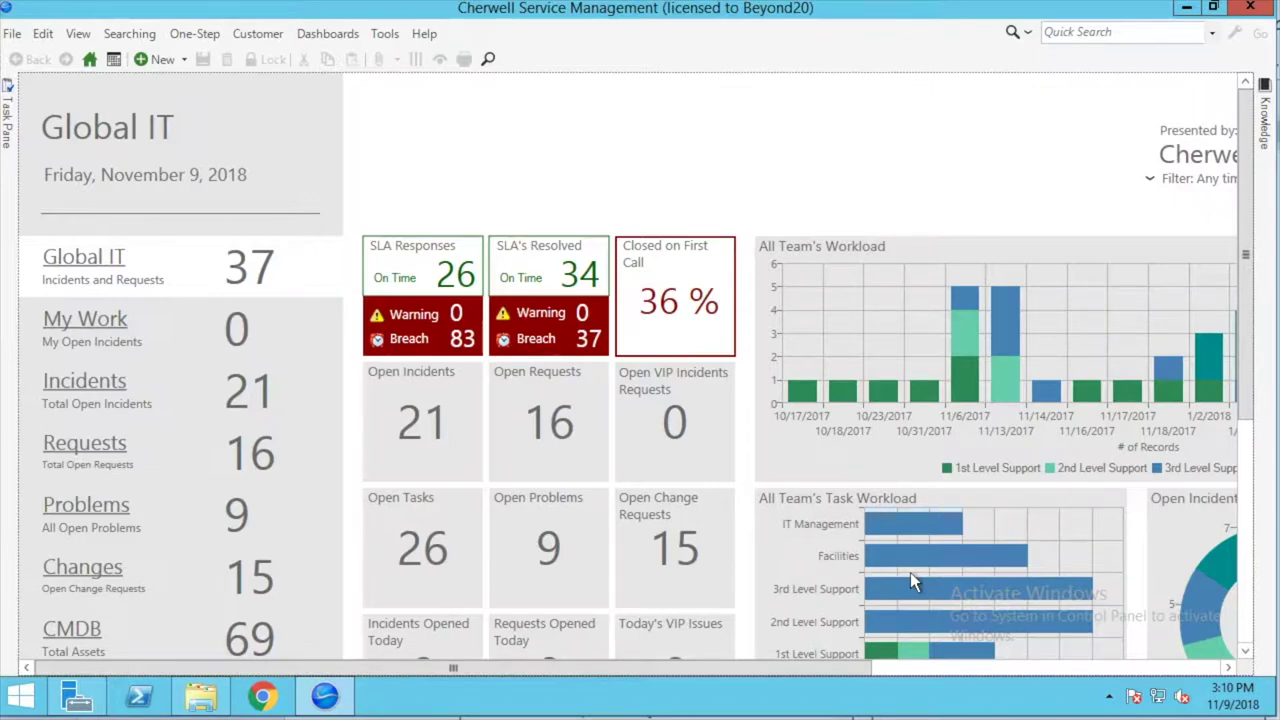
Step: In the One-Step Manager, filter by the Incident association and select the Follow-up E-mail one-step
{"action": "left_click", "coordinate": [192, 34]}
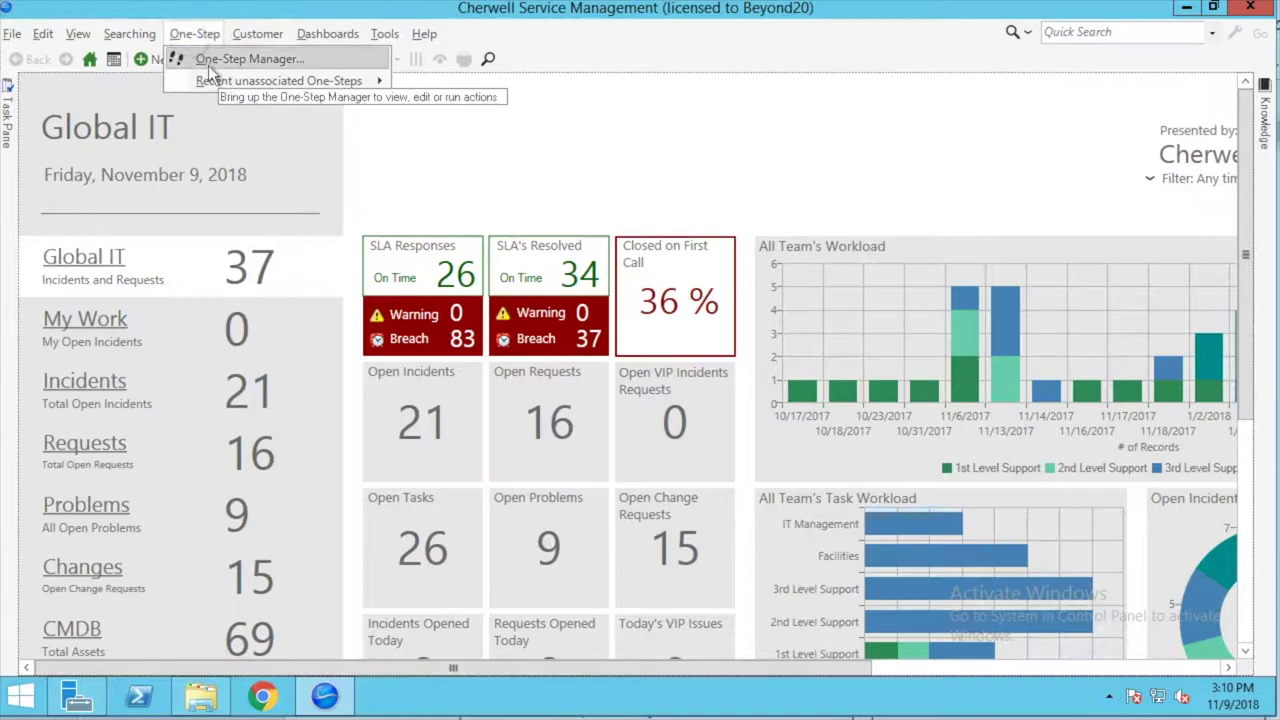
{"action": "left_click", "coordinate": [209, 61]}
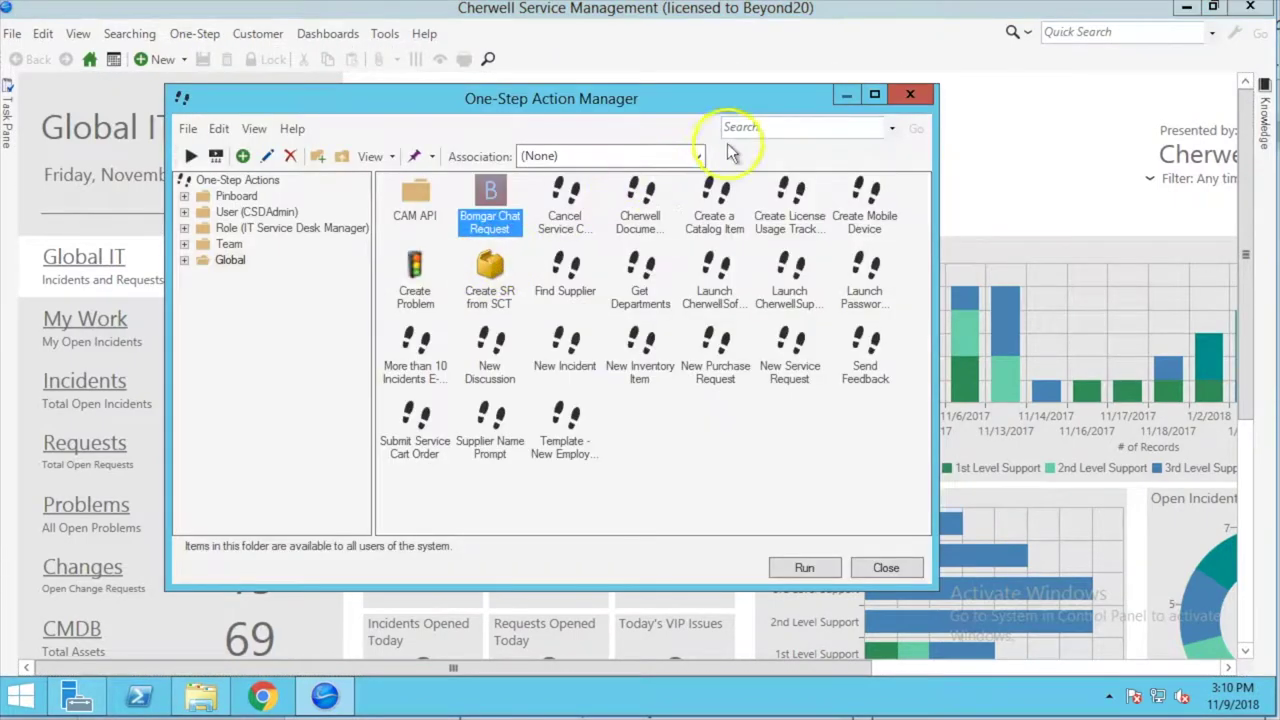
{"action": "left_click", "coordinate": [697, 156]}
{"action": "scroll", "coordinate": [680, 466], "scroll_direction": "down", "scroll_amount": 6}
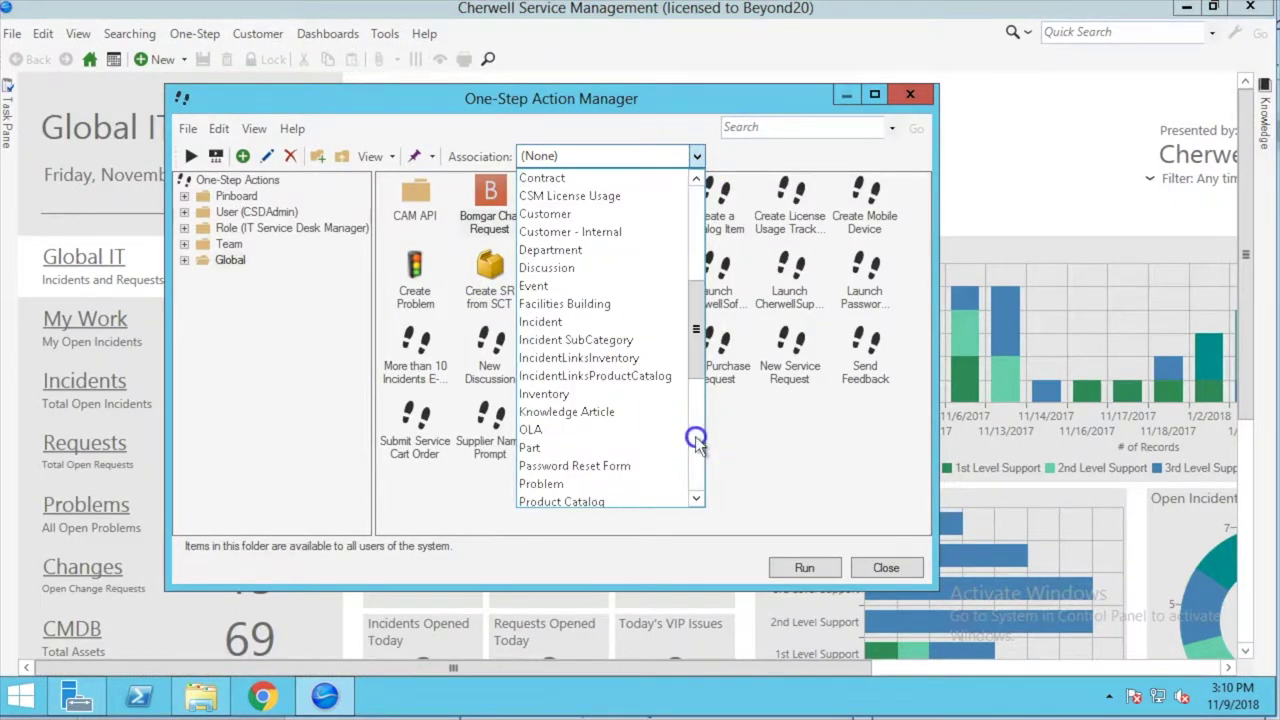
{"action": "left_click", "coordinate": [557, 318]}
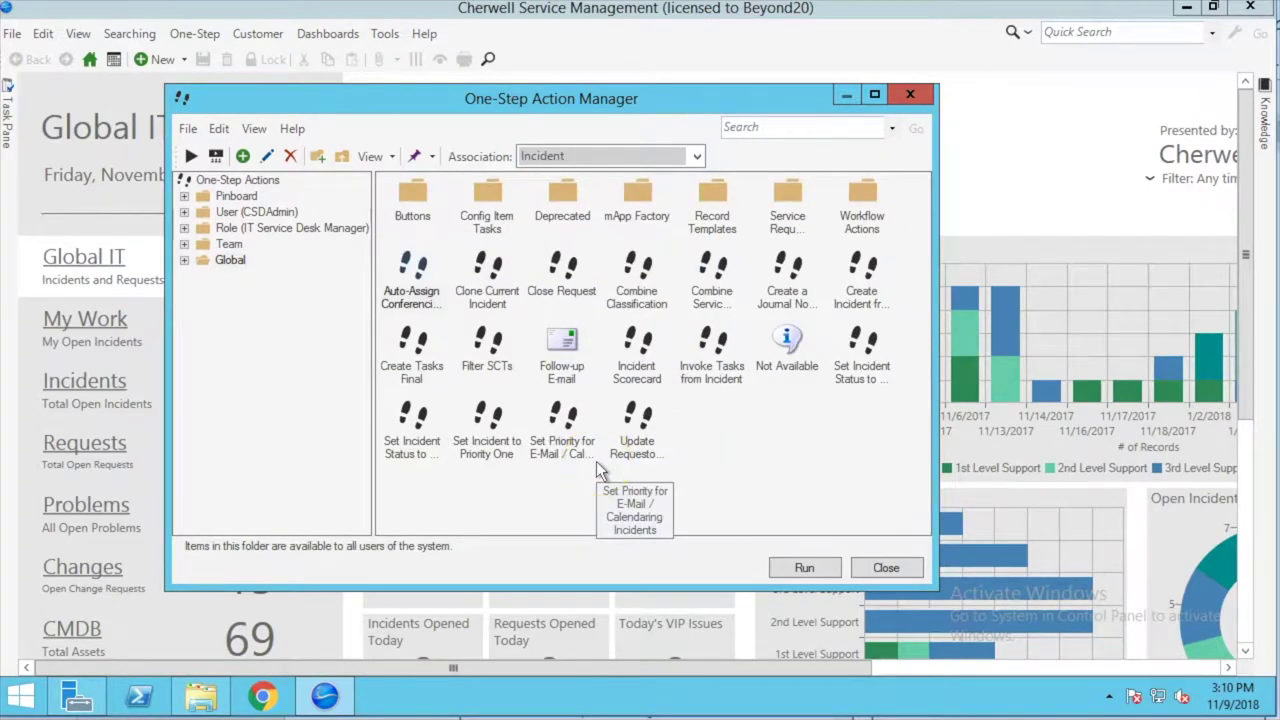
{"action": "left_click", "coordinate": [564, 380]}
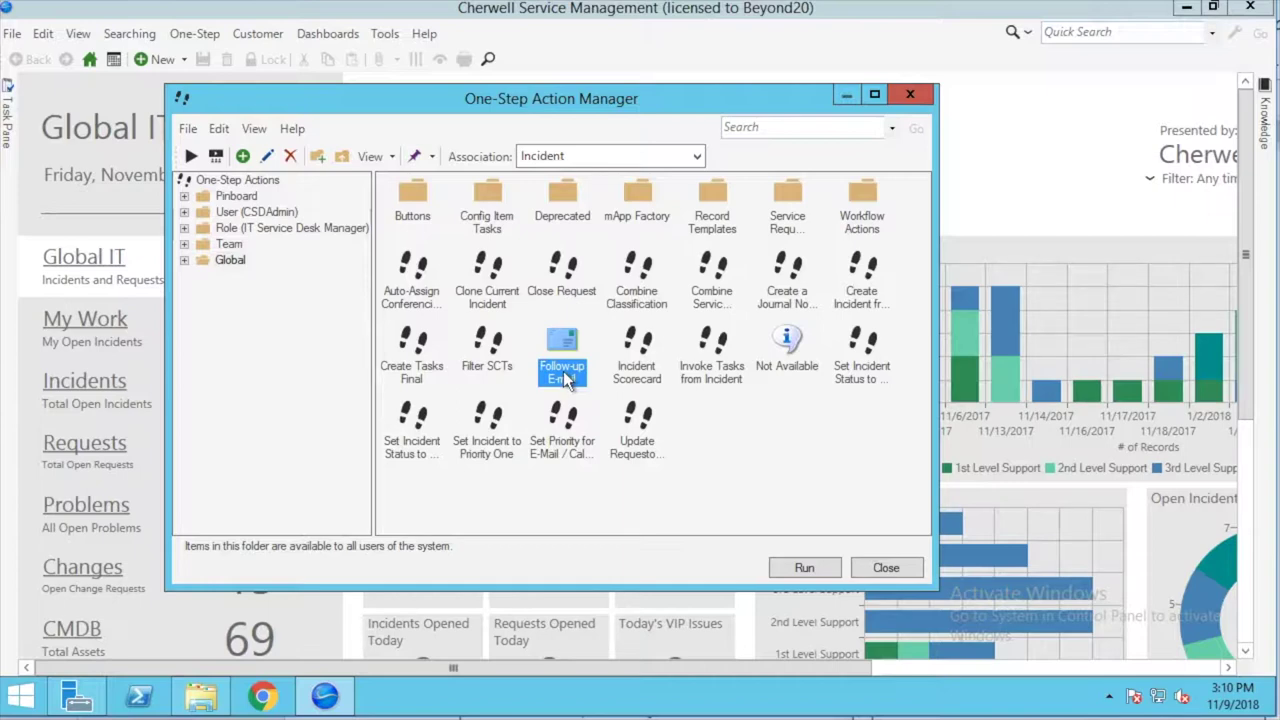
{"action": "right_click", "coordinate": [565, 377]}
Step: Edit Follow-up E-mail and review the Send Follow-up E-Mail to Customer step's template, header and body
{"action": "left_click", "coordinate": [610, 426]}
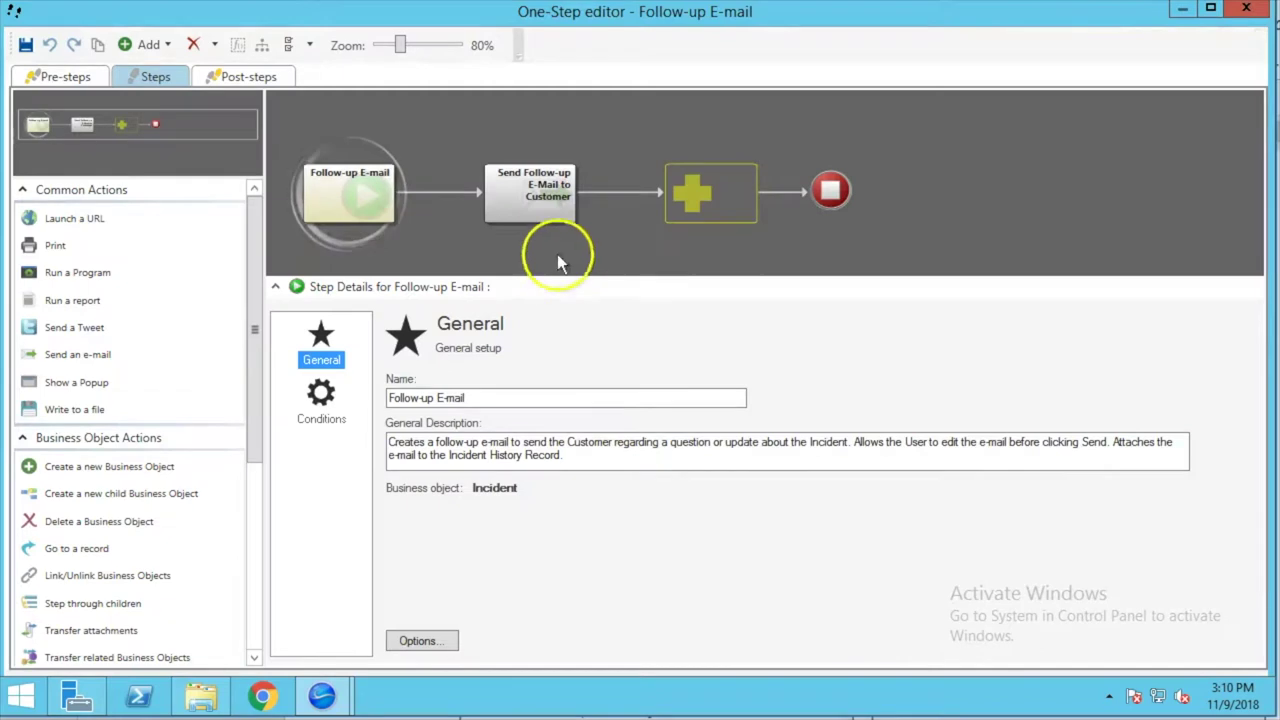
{"action": "left_click", "coordinate": [545, 210]}
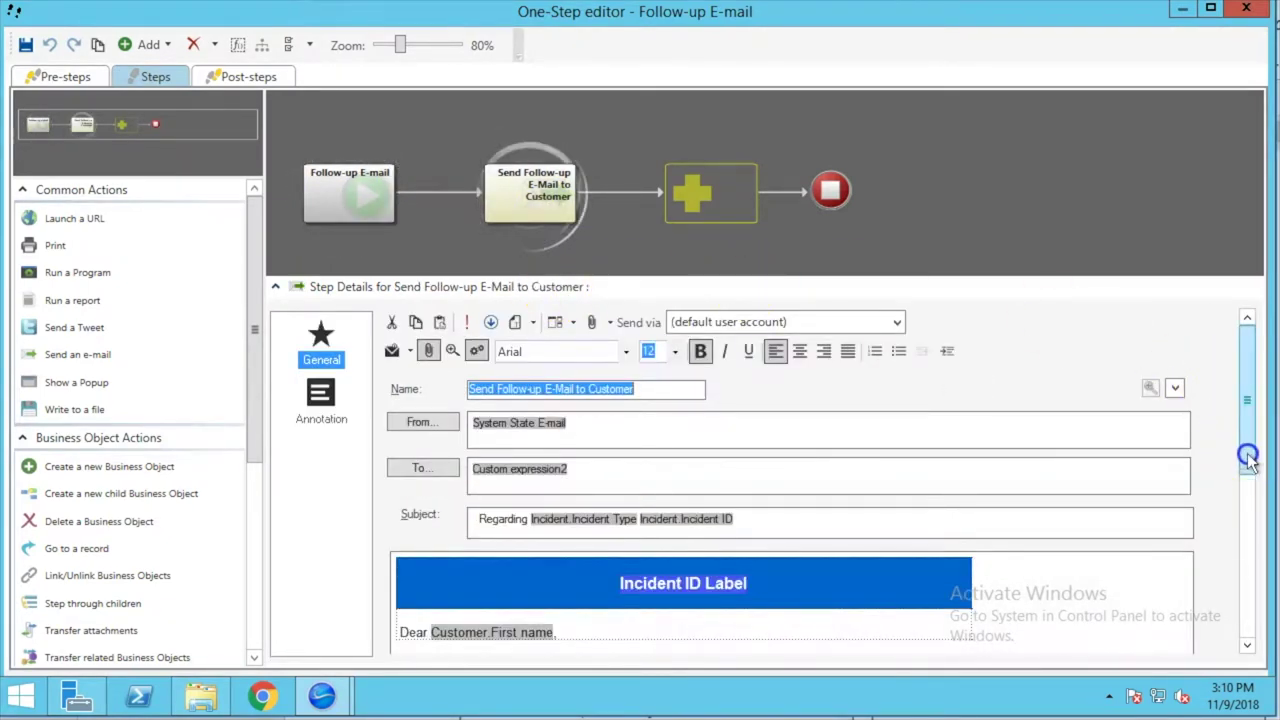
{"action": "left_click", "coordinate": [1244, 522]}
{"action": "left_click", "coordinate": [1246, 525]}
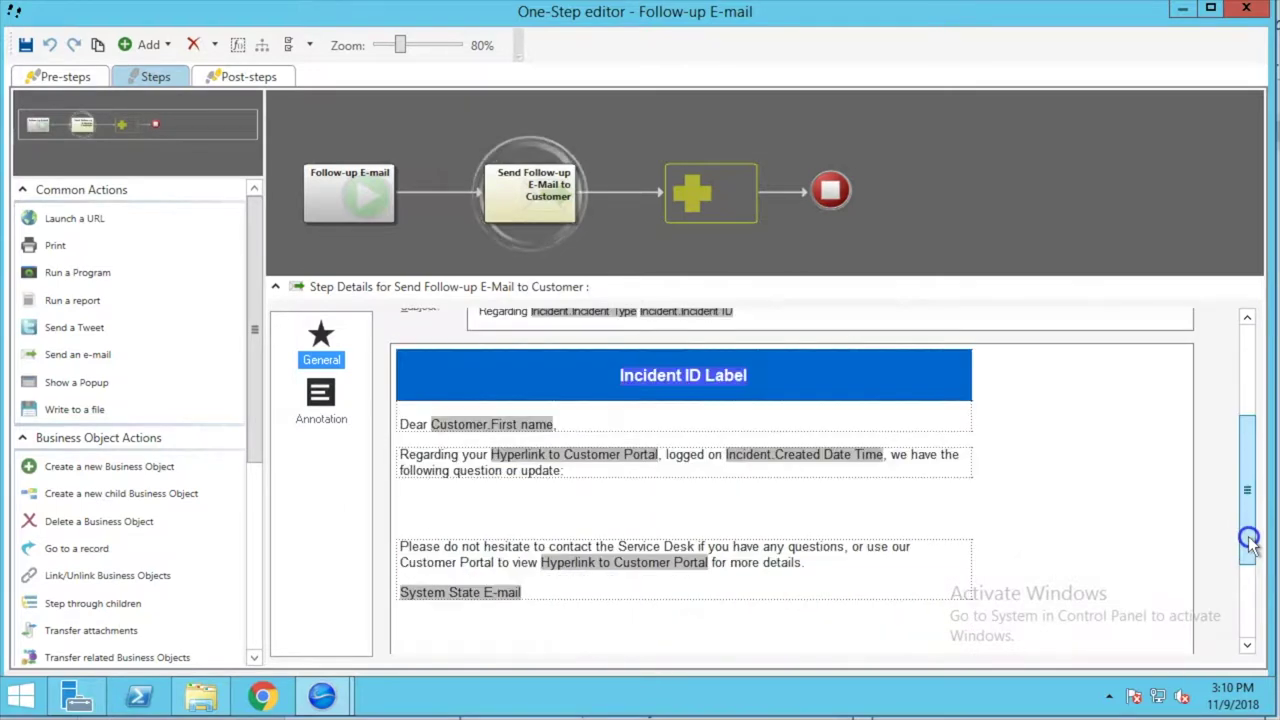
{"action": "left_click", "coordinate": [457, 470]}
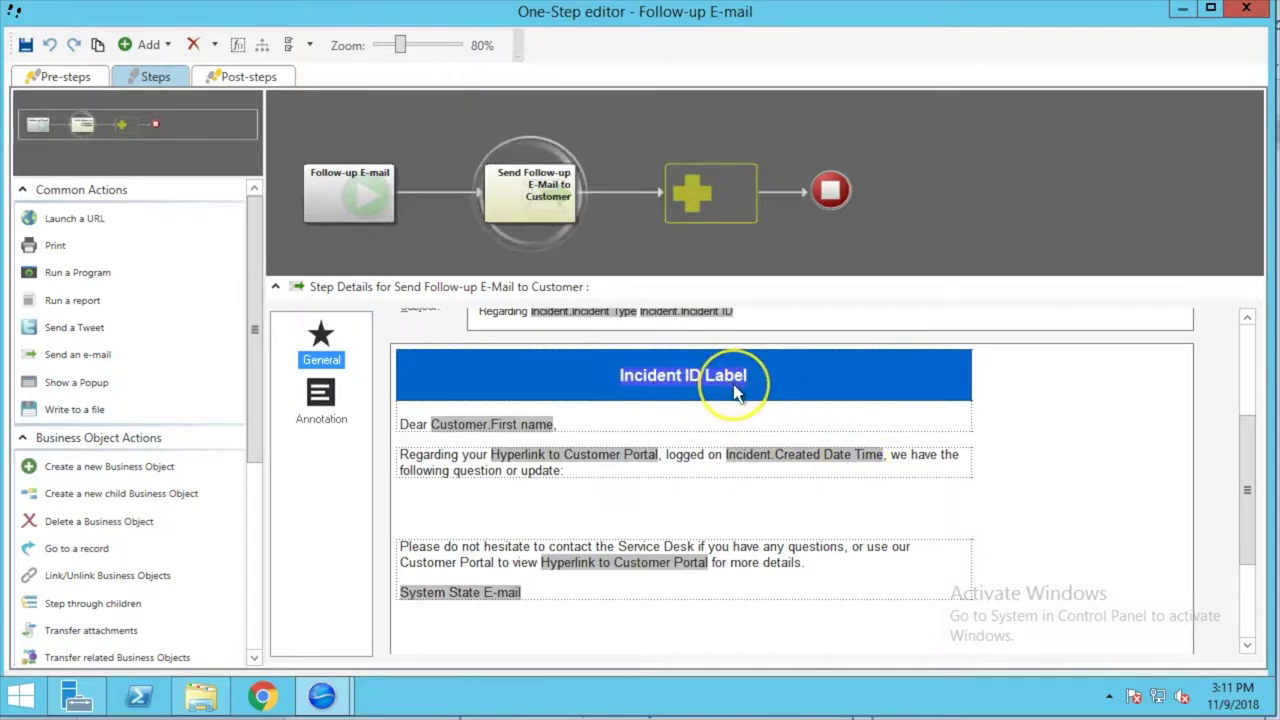
{"action": "left_click", "coordinate": [1247, 386]}
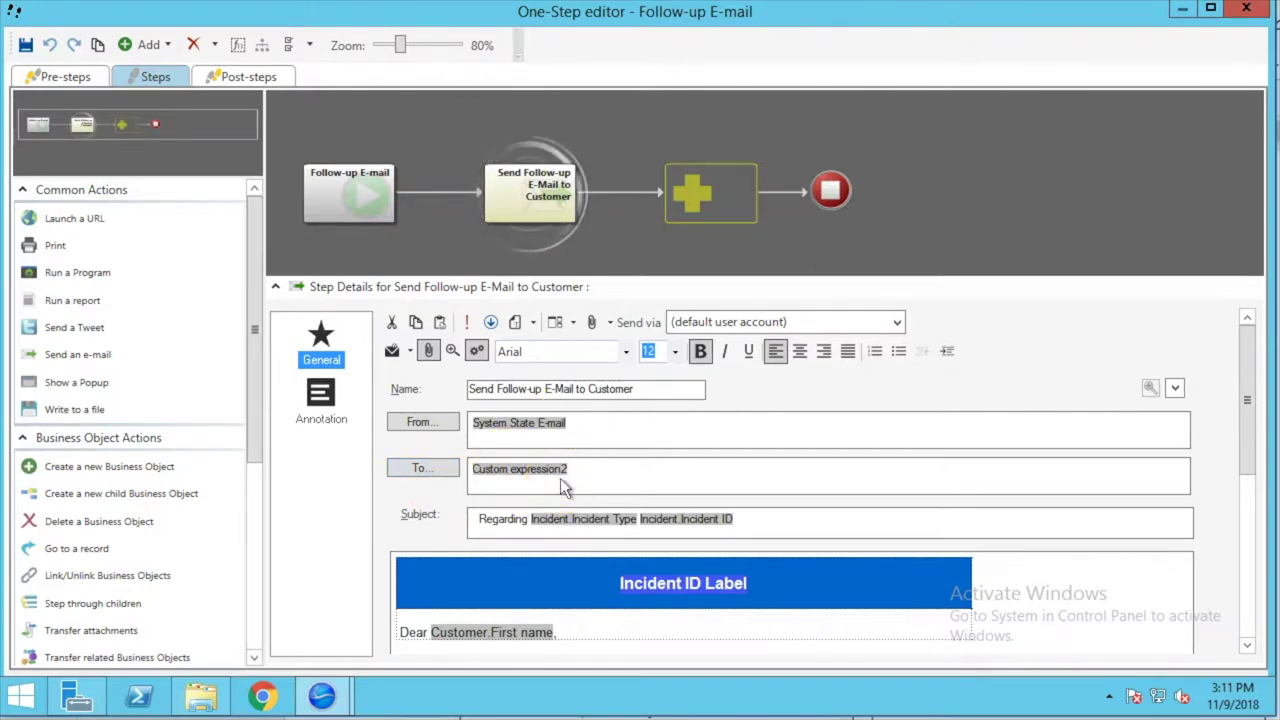
Step: Open the System State E-mail From token's properties, view its DEV case, and browse the Global stored values
{"action": "right_click", "coordinate": [522, 425]}
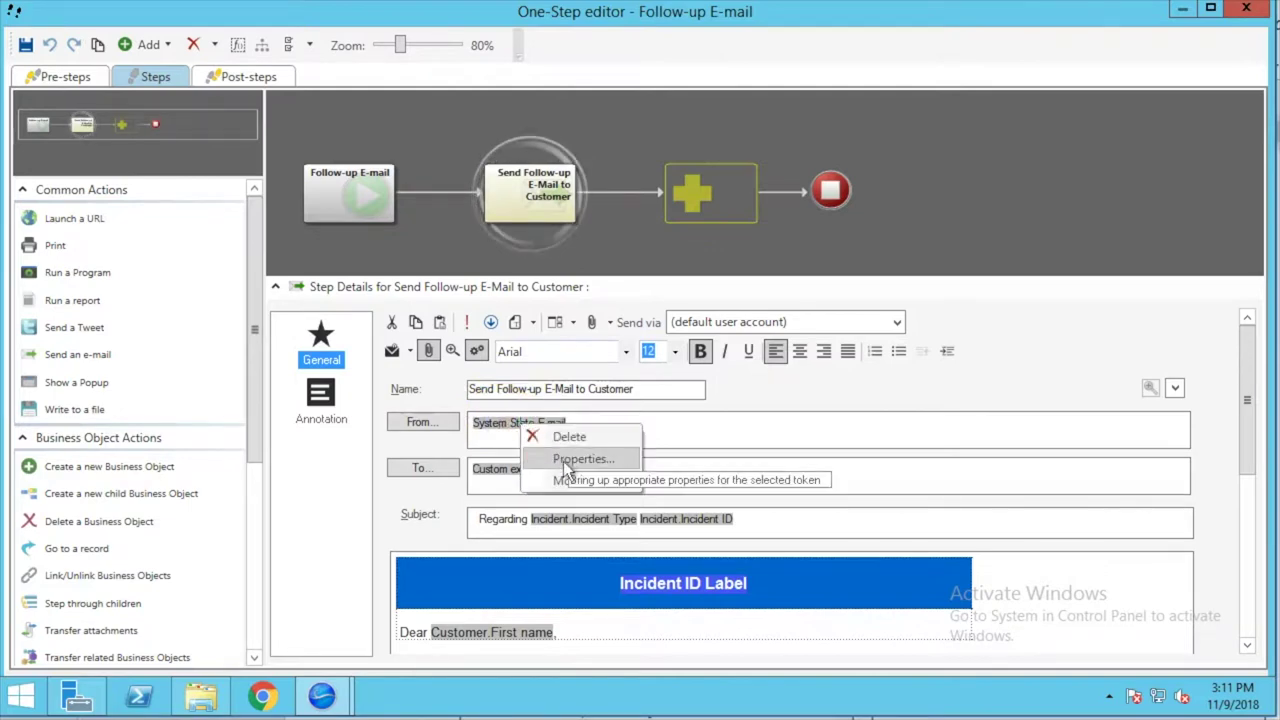
{"action": "left_click", "coordinate": [563, 461]}
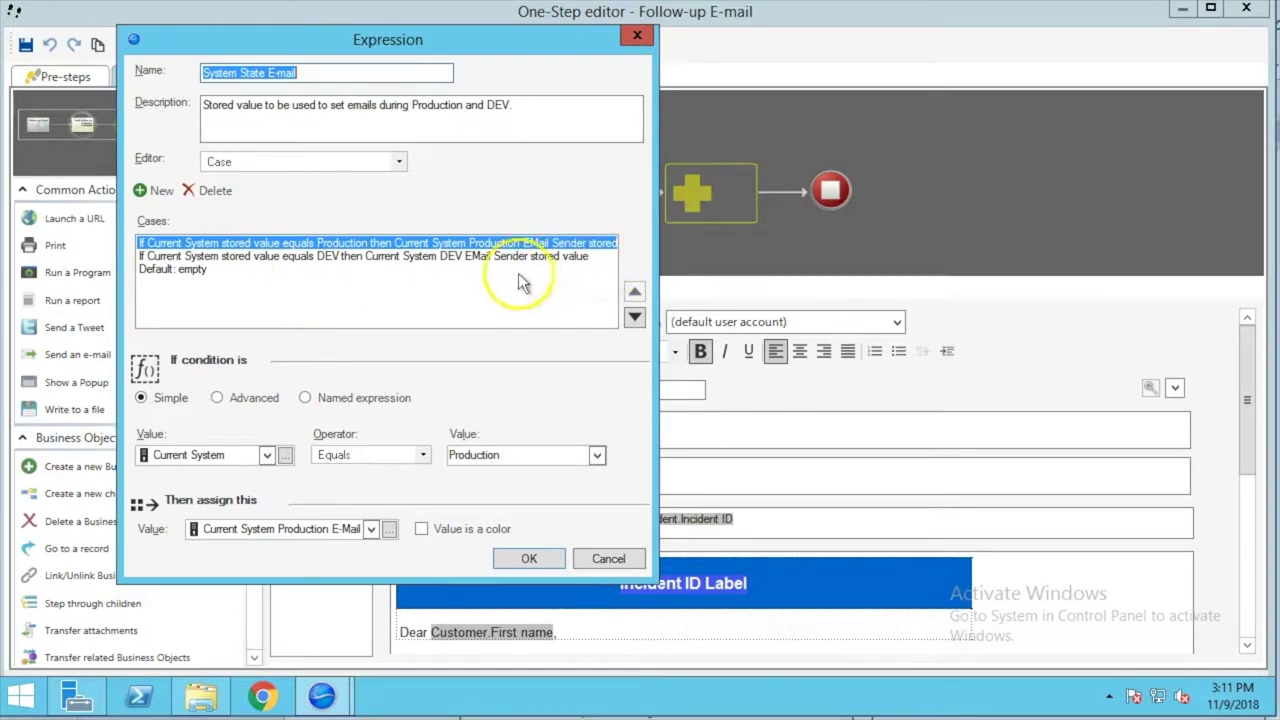
{"action": "left_click", "coordinate": [179, 258]}
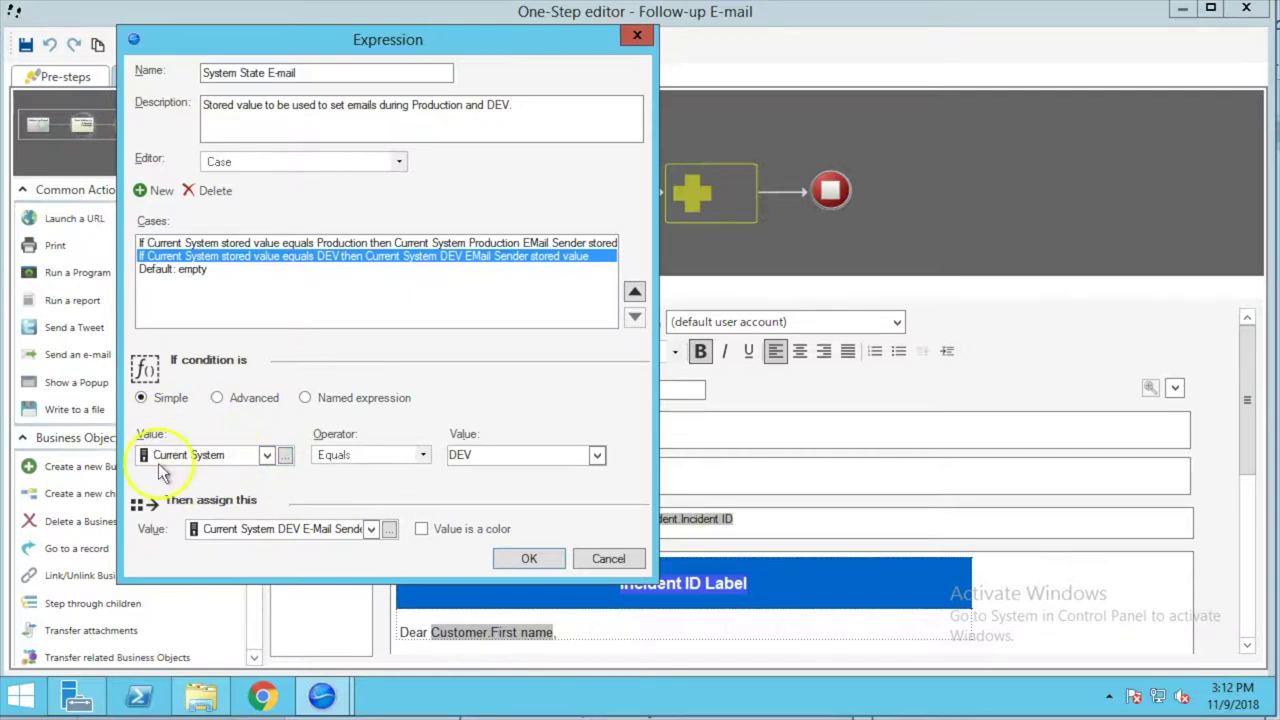
{"action": "left_click", "coordinate": [285, 457]}
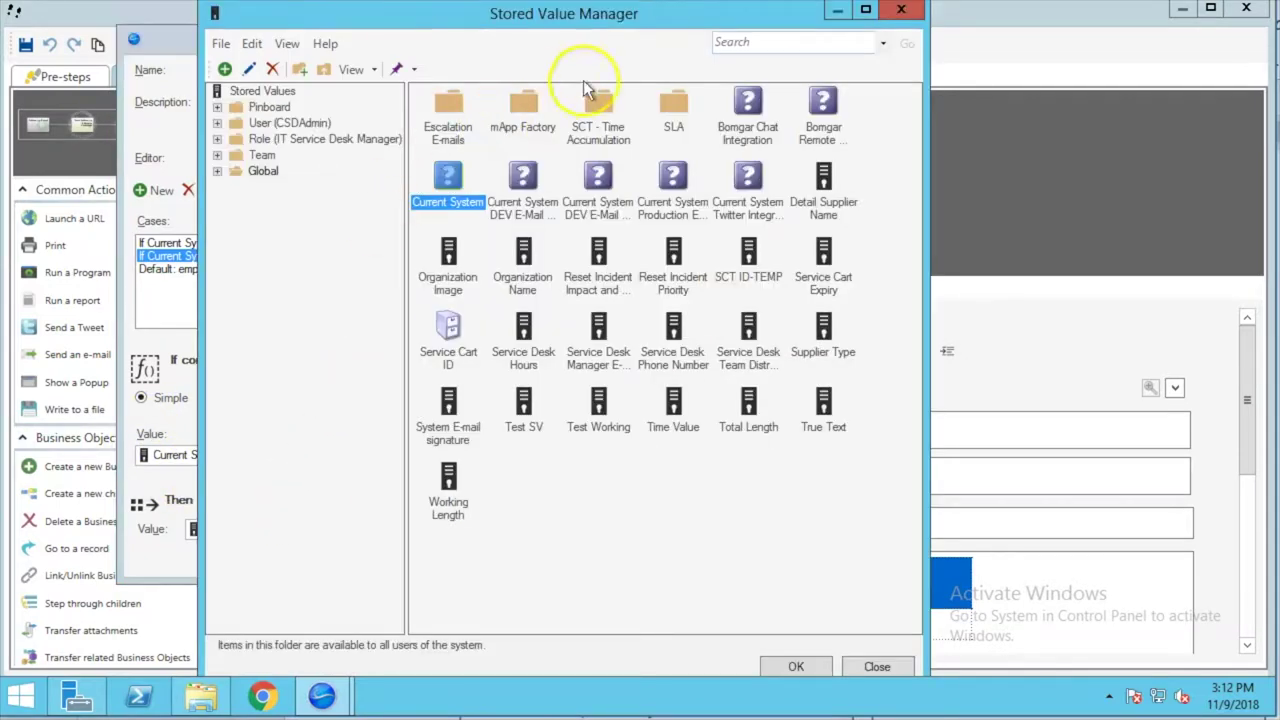
{"action": "right_click", "coordinate": [449, 203]}
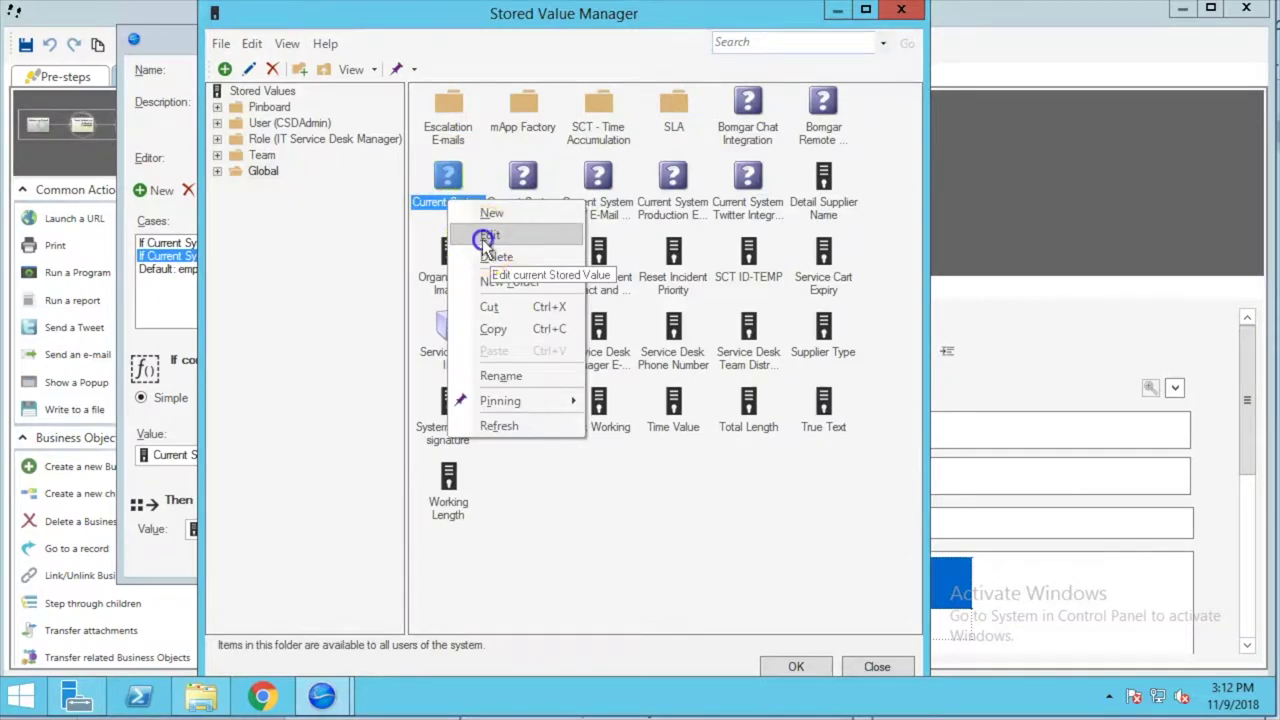
{"action": "left_click", "coordinate": [484, 238]}
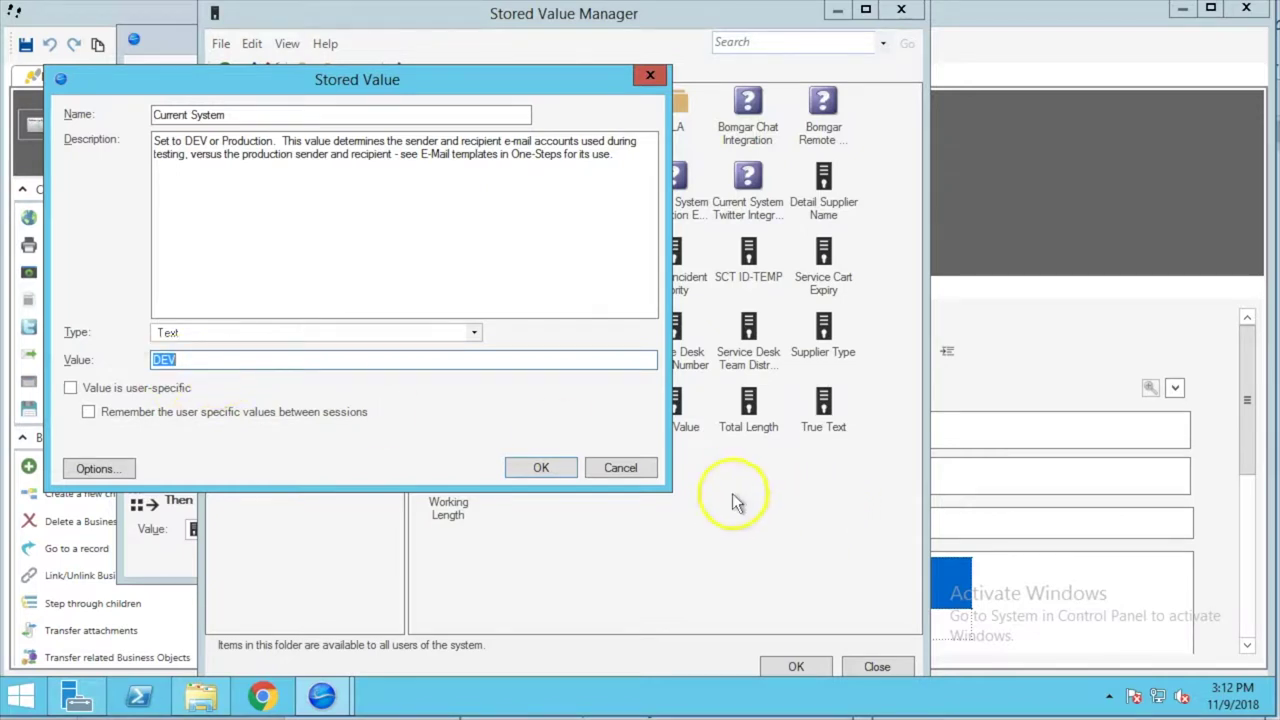
{"action": "left_click", "coordinate": [621, 470]}
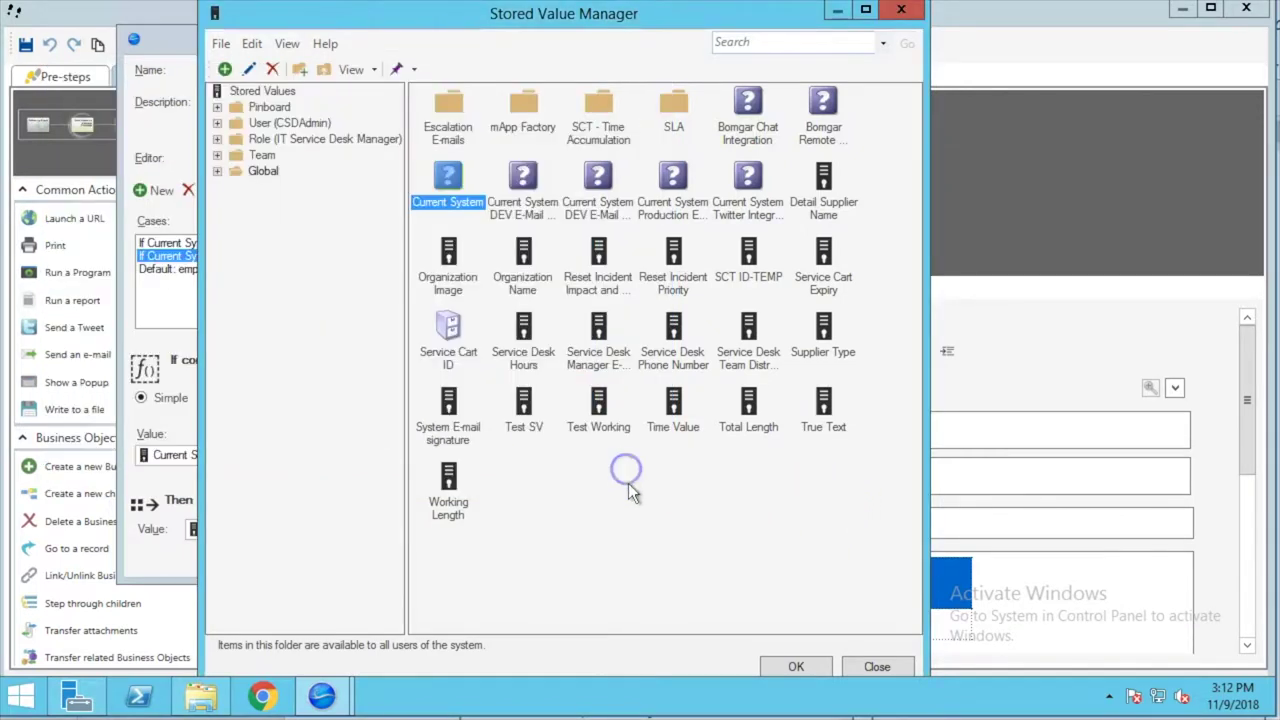
{"action": "left_click", "coordinate": [597, 220]}
{"action": "left_click", "coordinate": [590, 215]}
{"action": "right_click", "coordinate": [590, 215]}
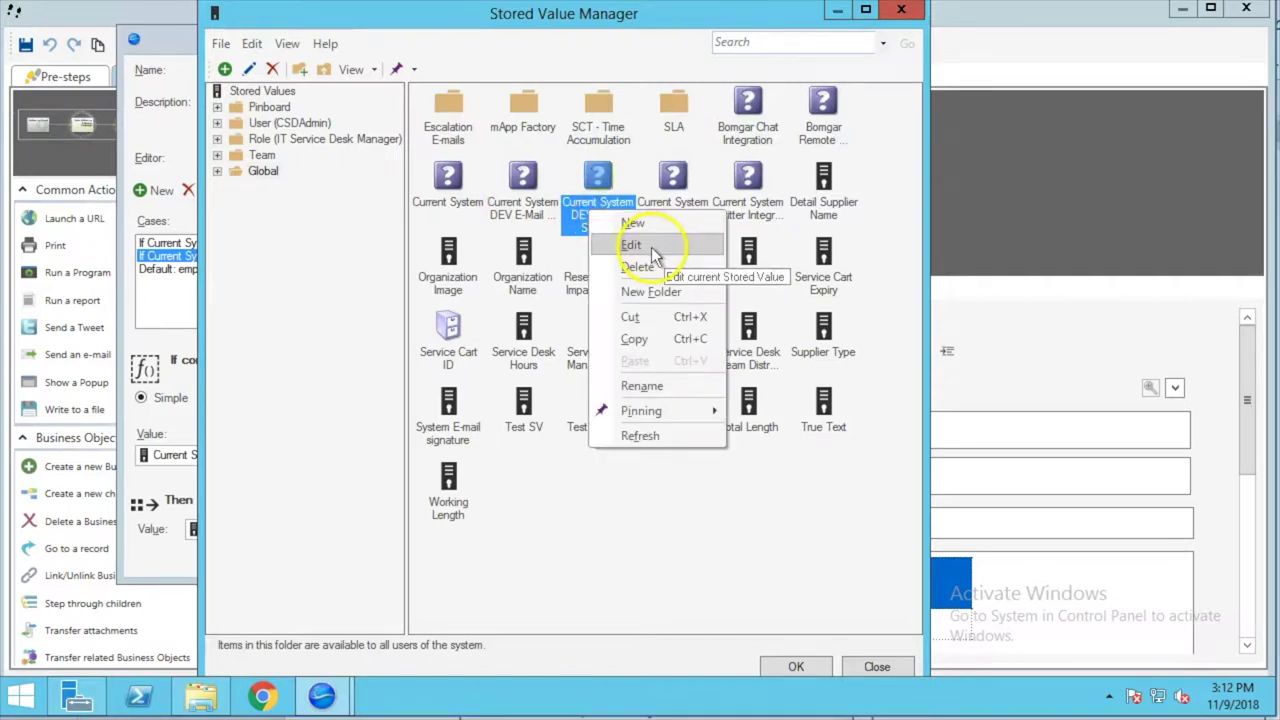
{"action": "left_click", "coordinate": [613, 230]}
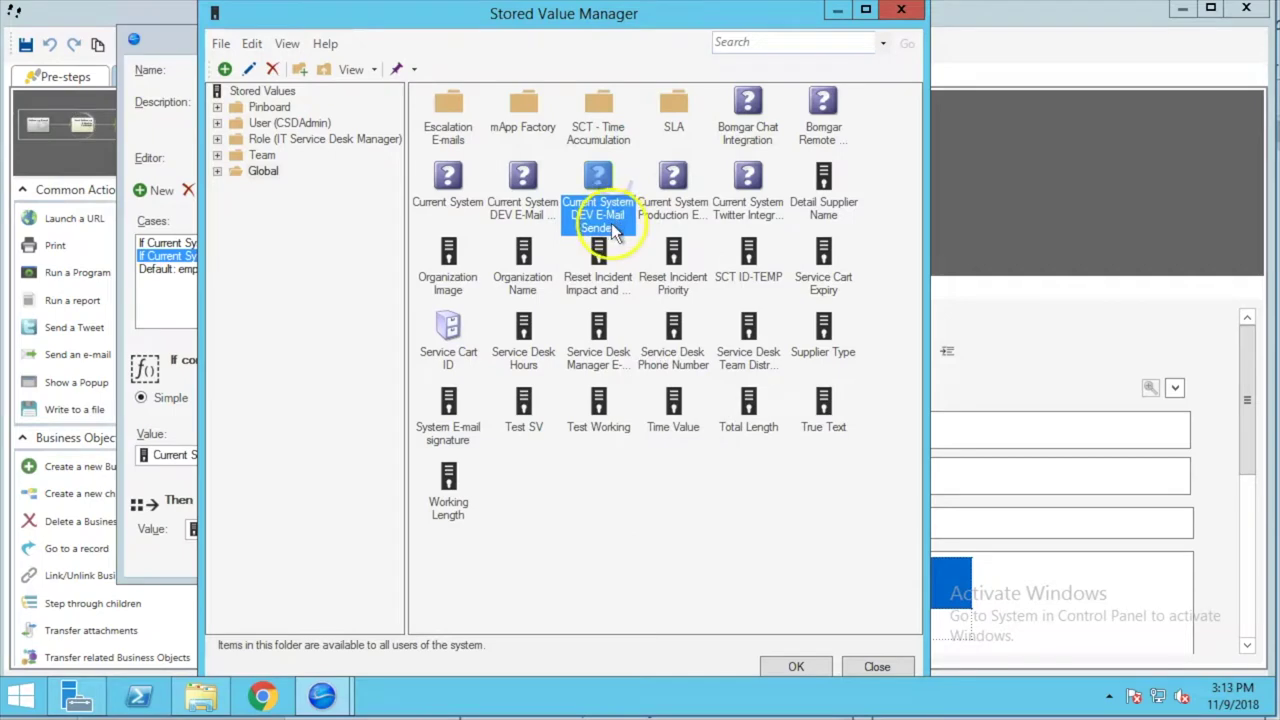
{"action": "right_click", "coordinate": [605, 210]}
{"action": "left_click", "coordinate": [655, 246]}
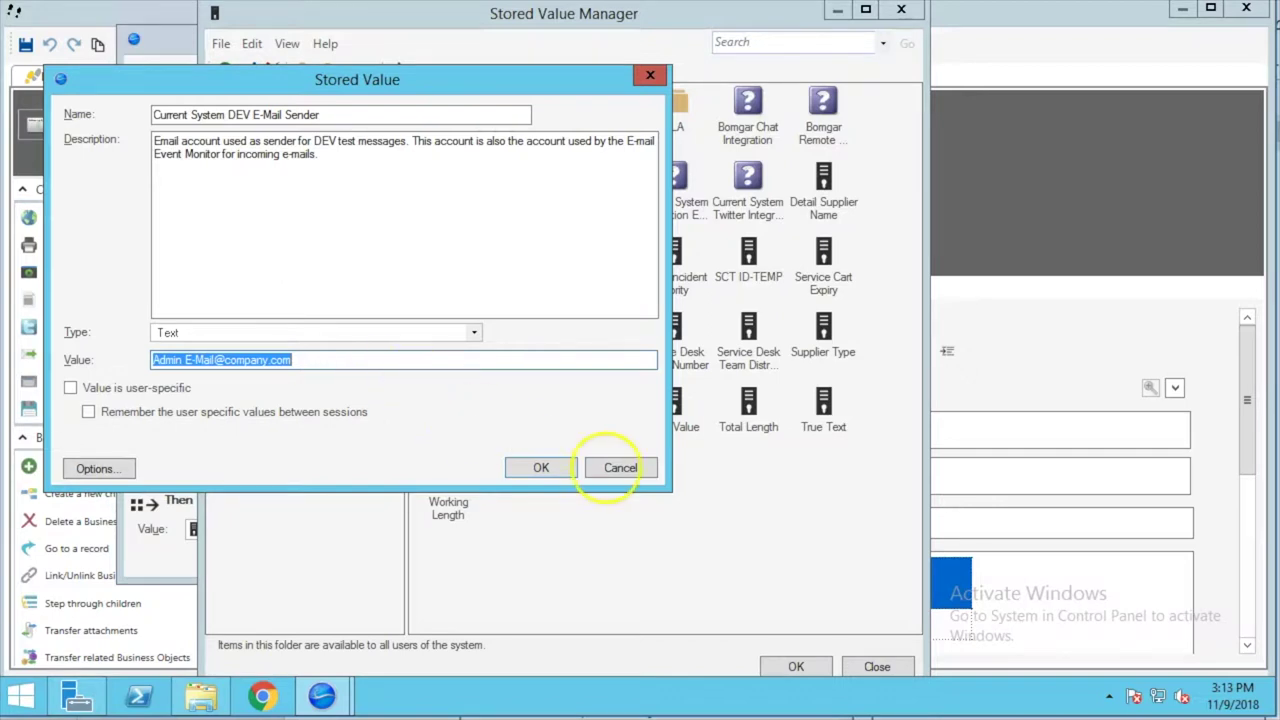
{"action": "left_click", "coordinate": [628, 470]}
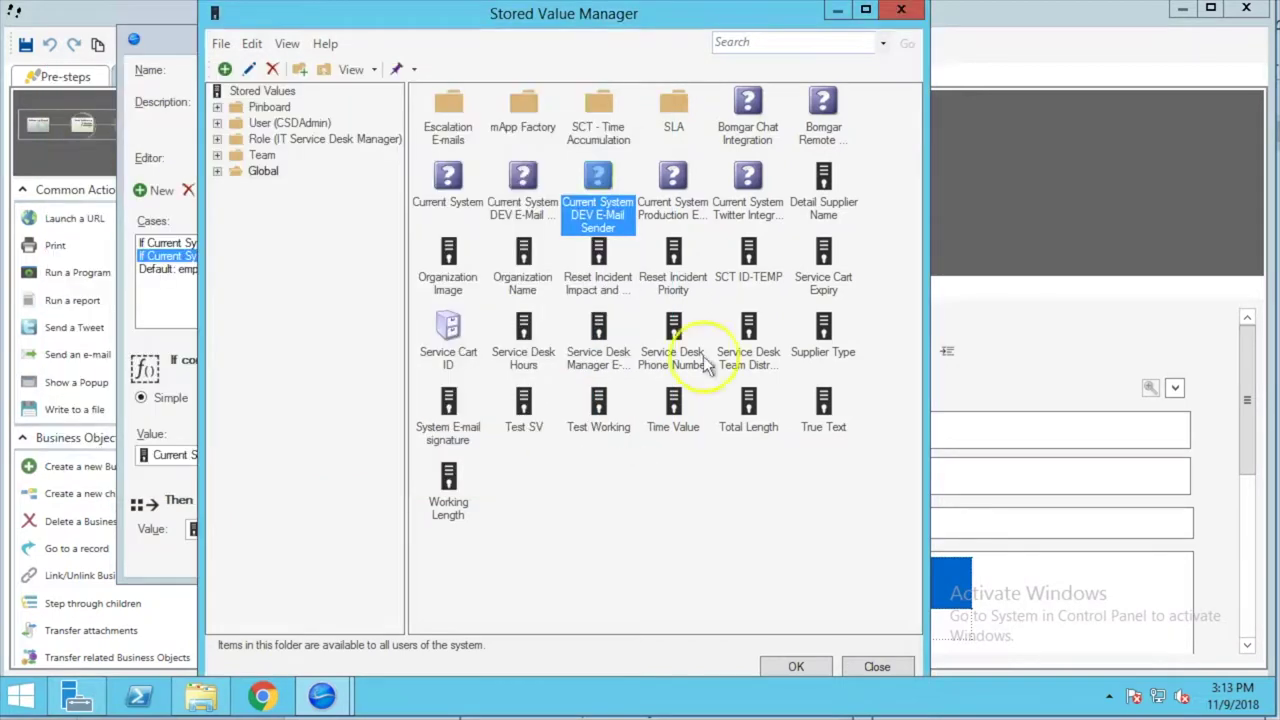
{"action": "left_click", "coordinate": [674, 216]}
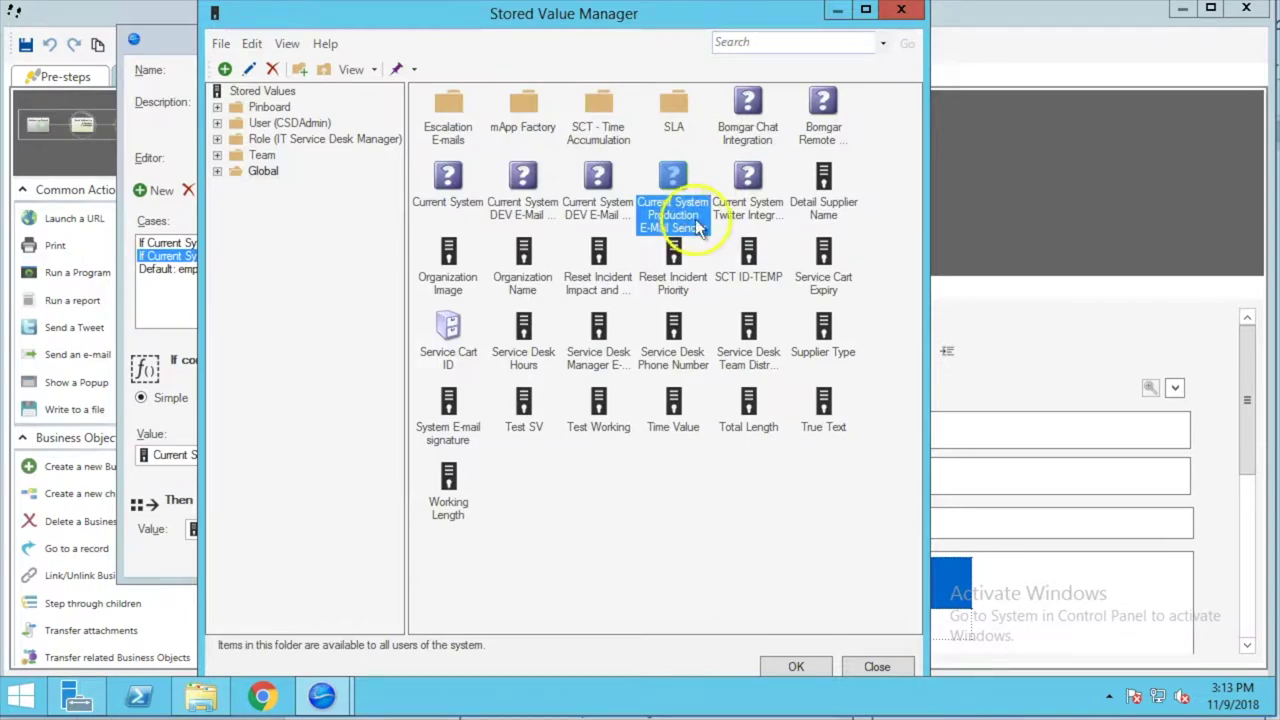
{"action": "right_click", "coordinate": [690, 220]}
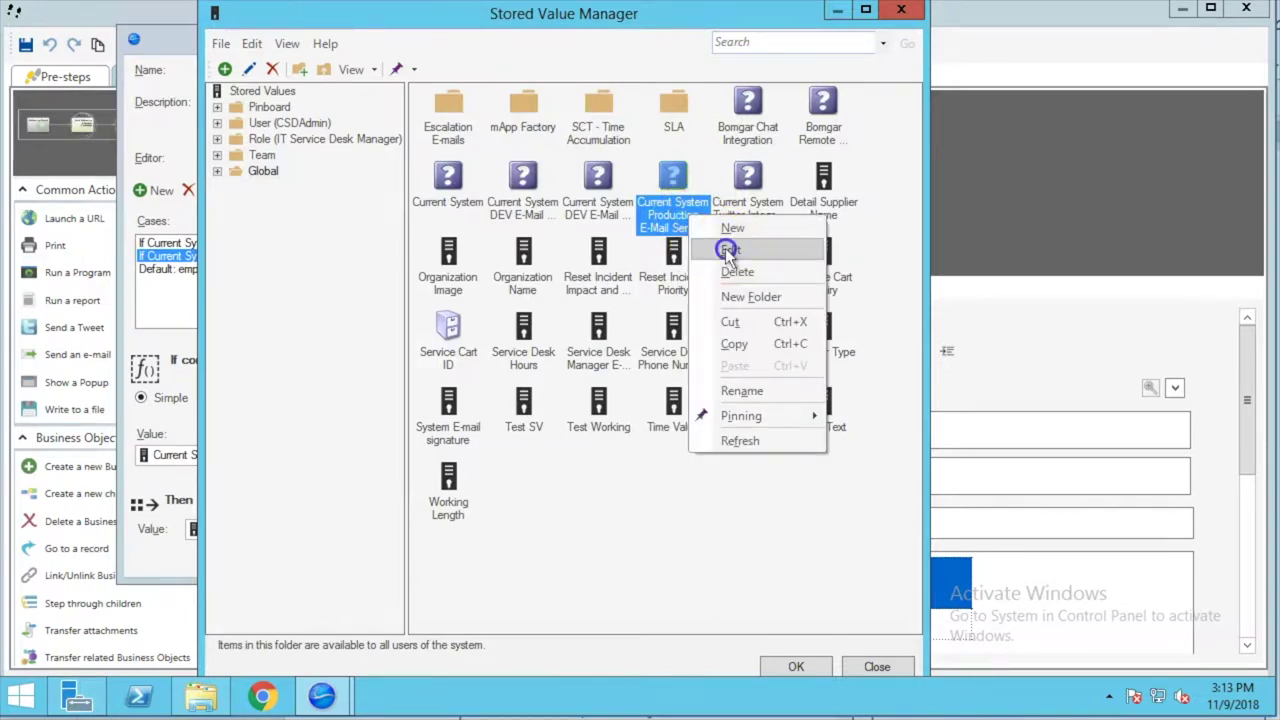
{"action": "left_click", "coordinate": [728, 250]}
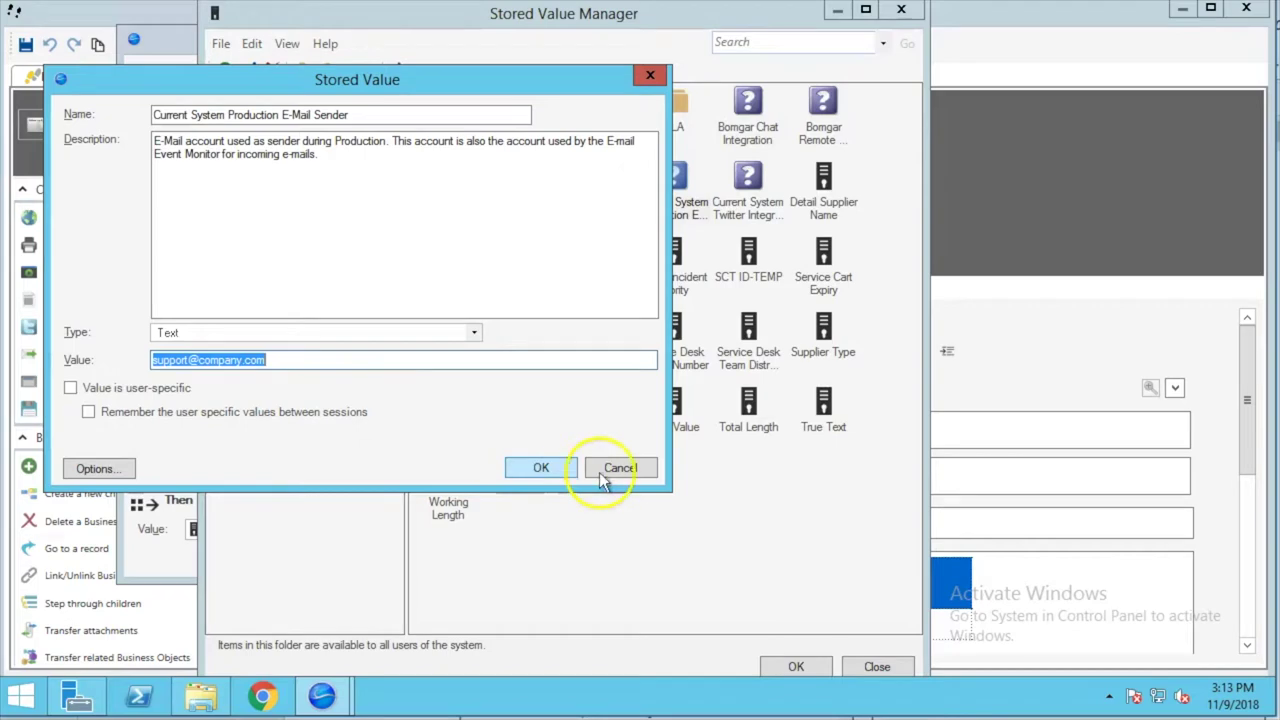
{"action": "left_click", "coordinate": [630, 472]}
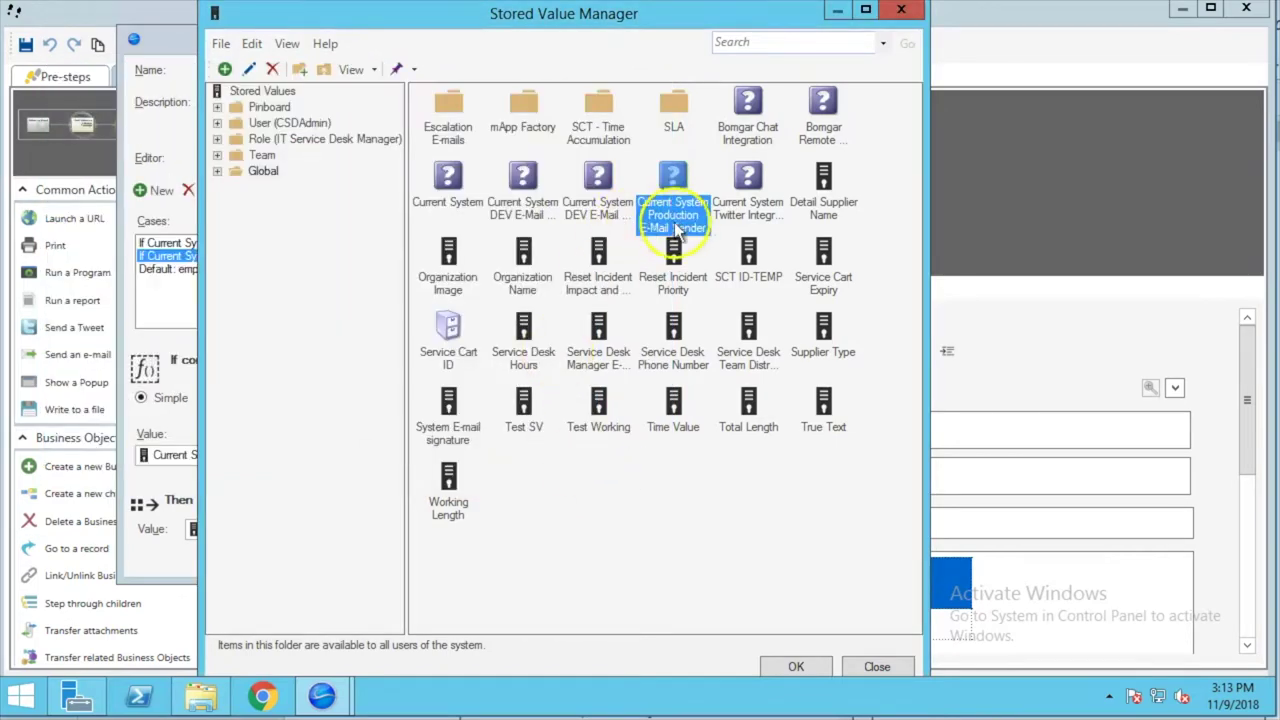
{"action": "left_click", "coordinate": [877, 667]}
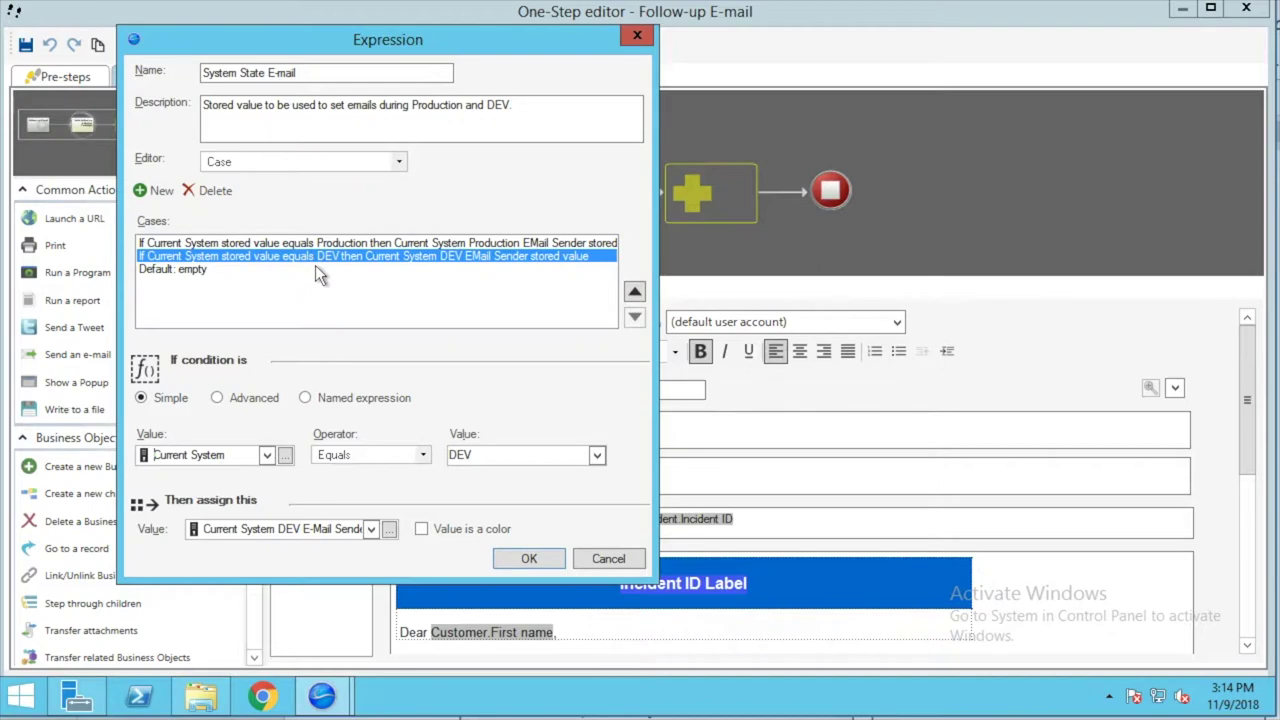
Step: Cancel the System State E-mail expression without changes
{"action": "left_click", "coordinate": [607, 560]}
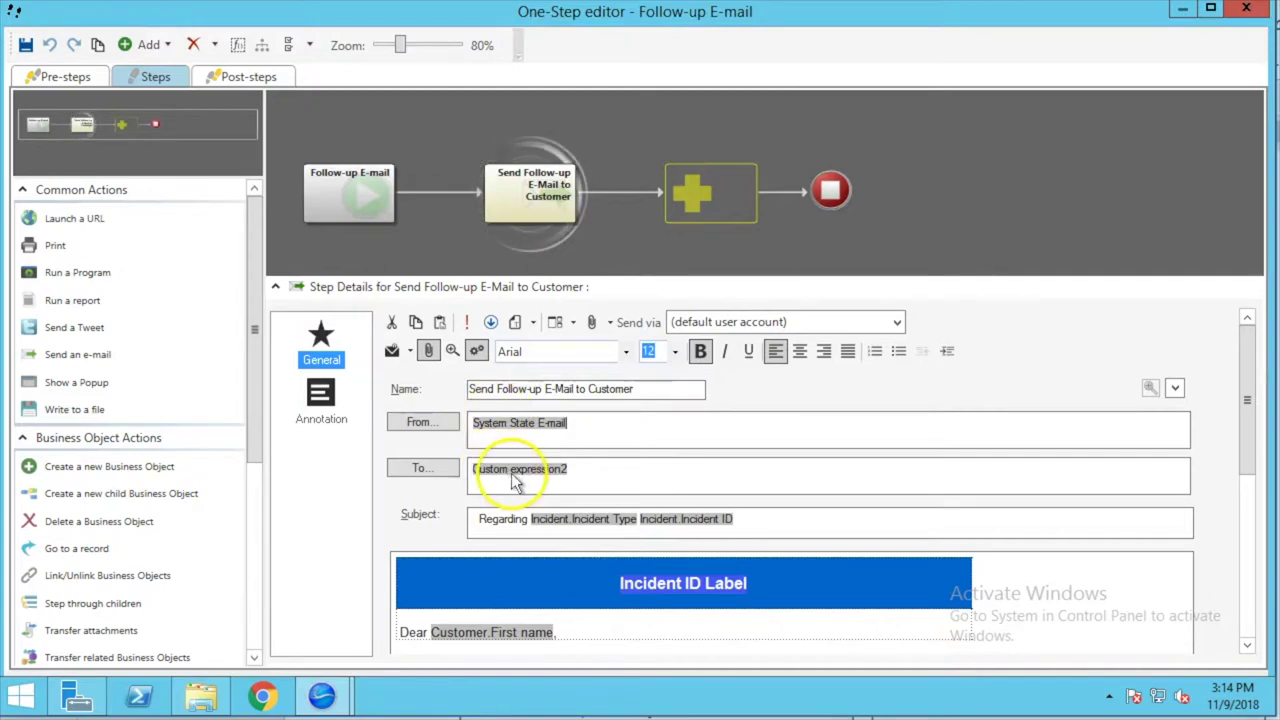
Step: Open Custom expression2 in the To field and select DEV E-Mail Recipient among its stored values
{"action": "right_click", "coordinate": [515, 474]}
{"action": "left_click", "coordinate": [562, 510]}
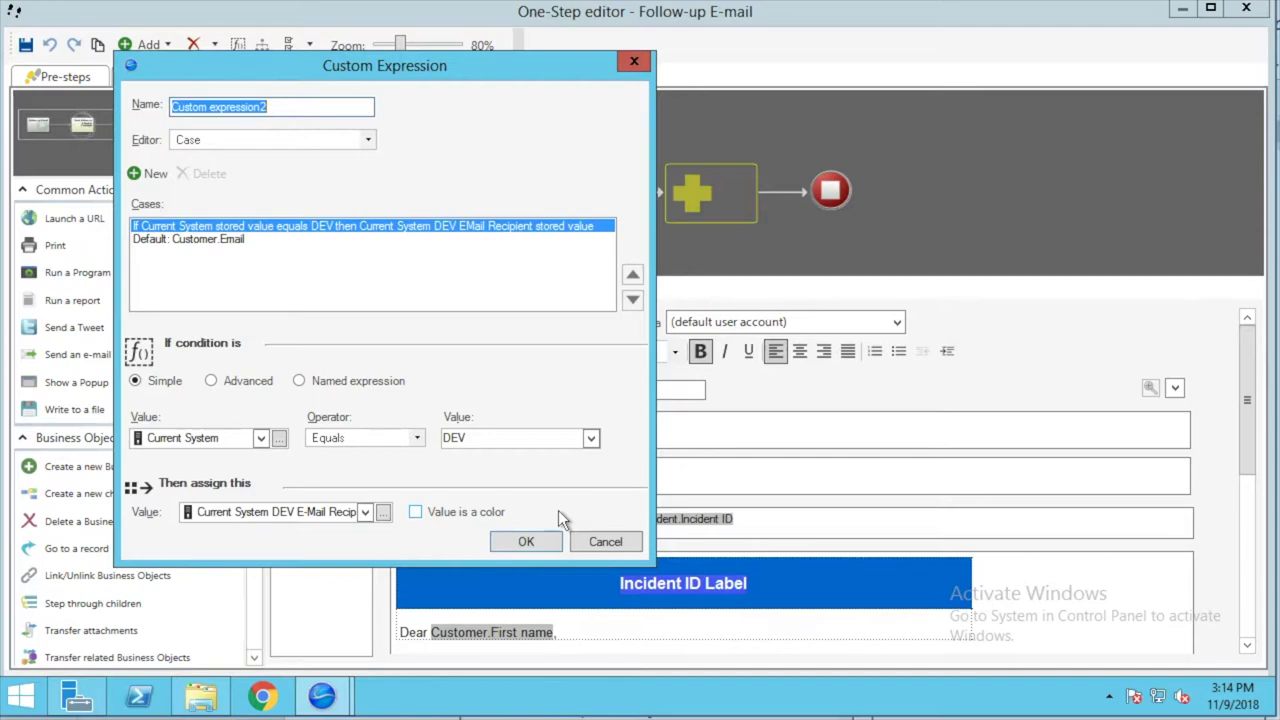
{"action": "left_click", "coordinate": [384, 514]}
{"action": "left_click", "coordinate": [512, 222]}
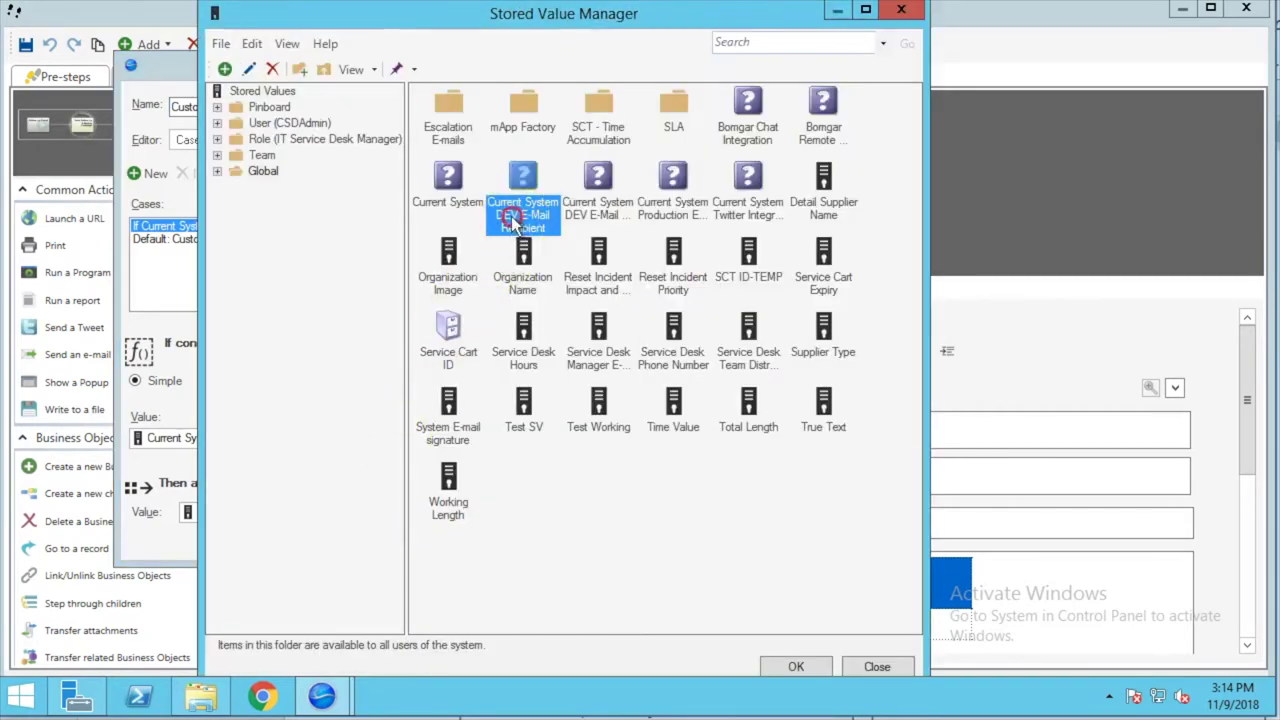
Step: View the Current System DEV E-Mail Recipient value, cancel it, and close the Stored Value Manager
{"action": "right_click", "coordinate": [512, 222]}
{"action": "left_click", "coordinate": [527, 250]}
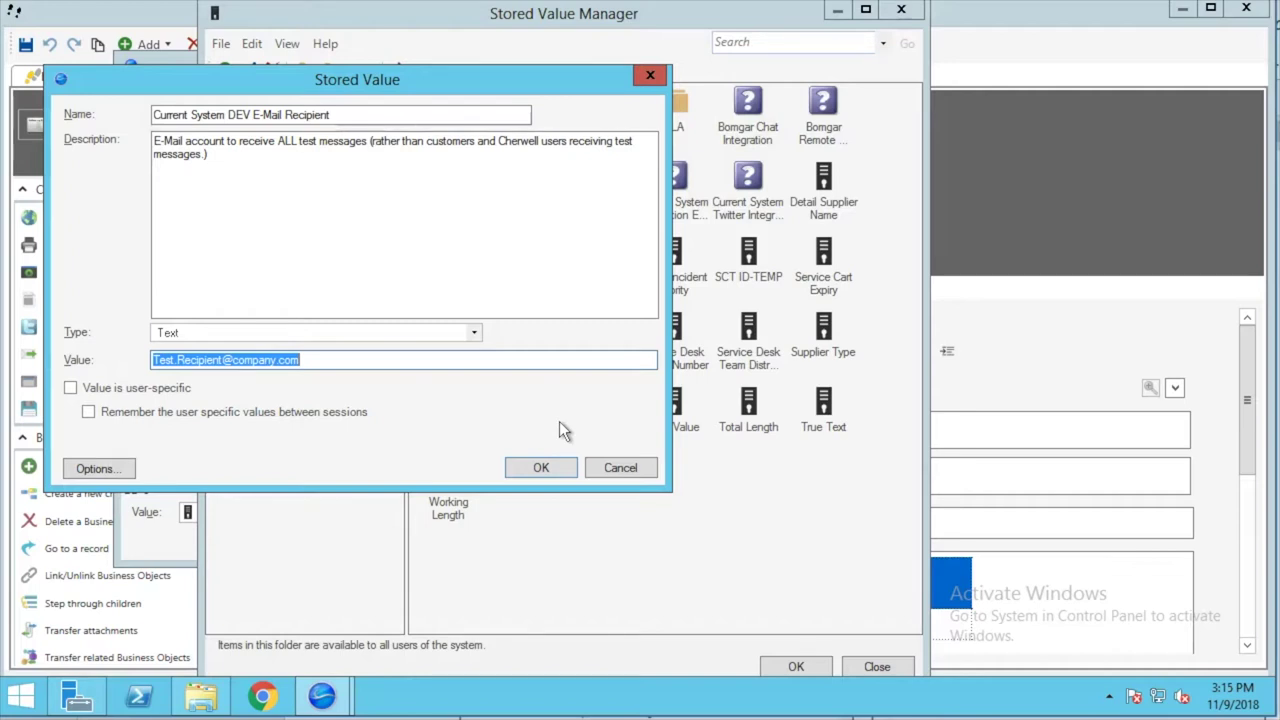
{"action": "left_click", "coordinate": [620, 470]}
{"action": "left_click_drag", "start_coordinate": [155, 362], "coordinate": [336, 363]}
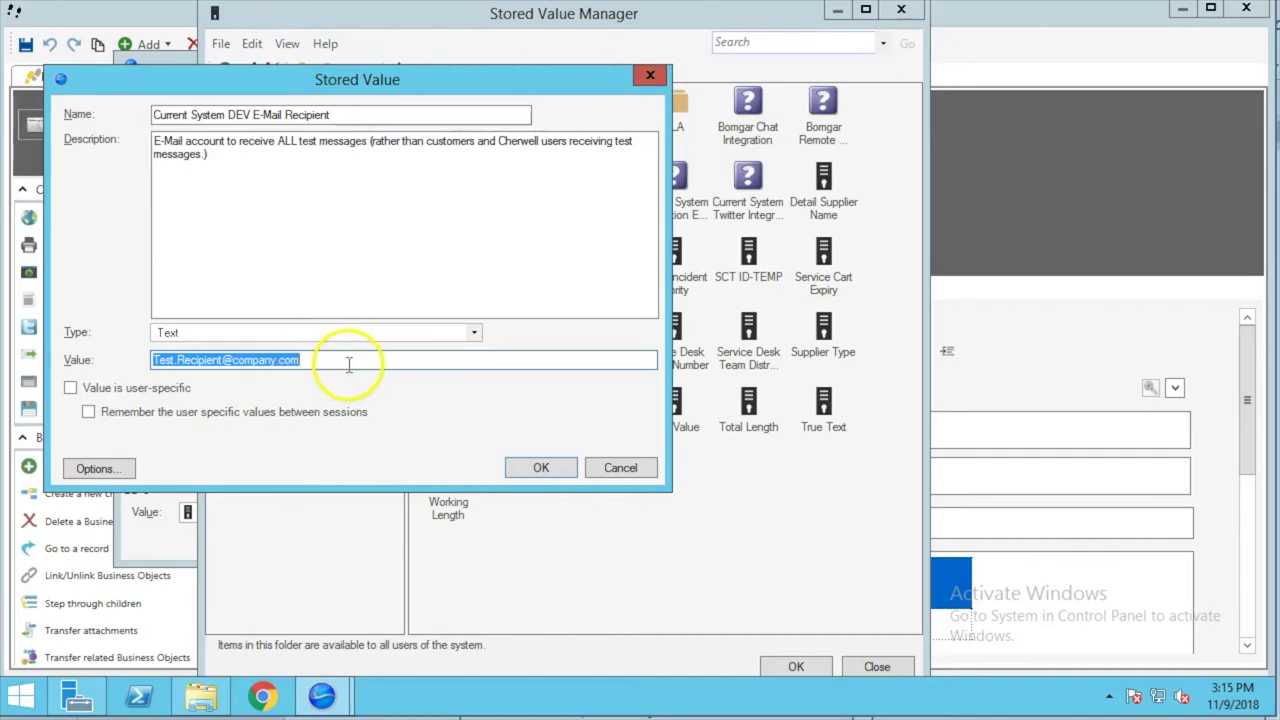
{"action": "left_click", "coordinate": [634, 471]}
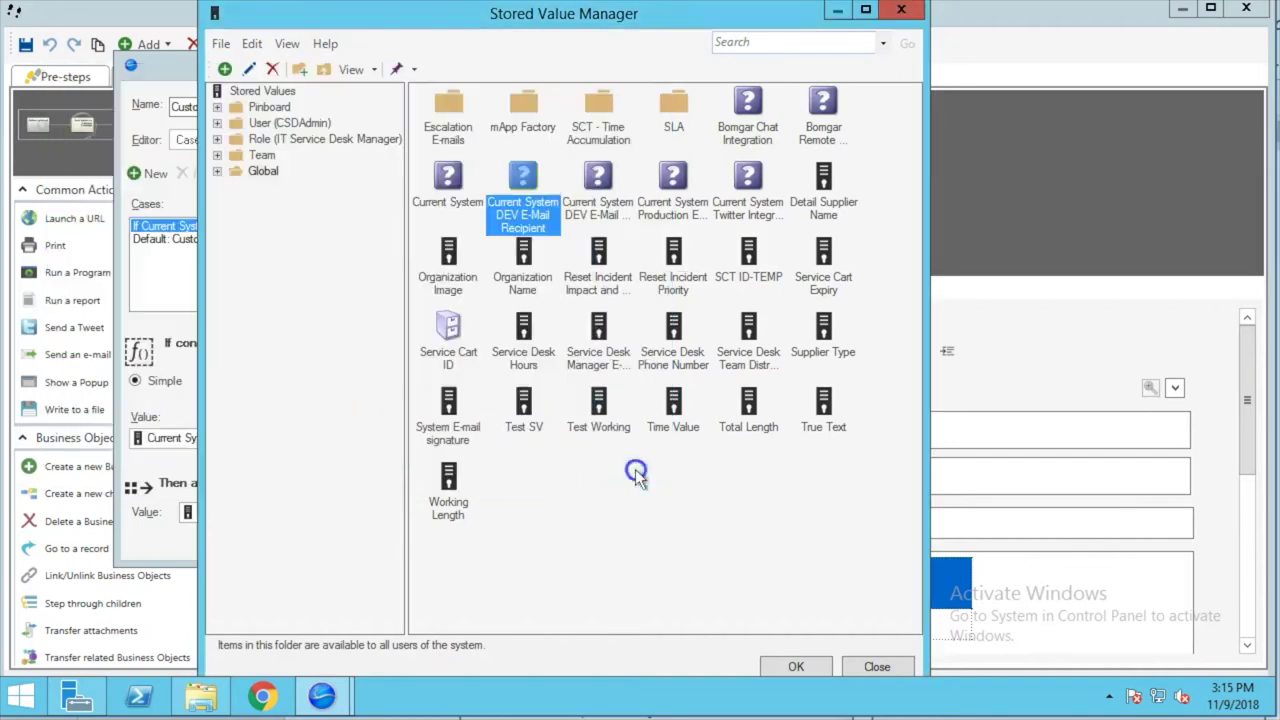
{"action": "left_click", "coordinate": [877, 667]}
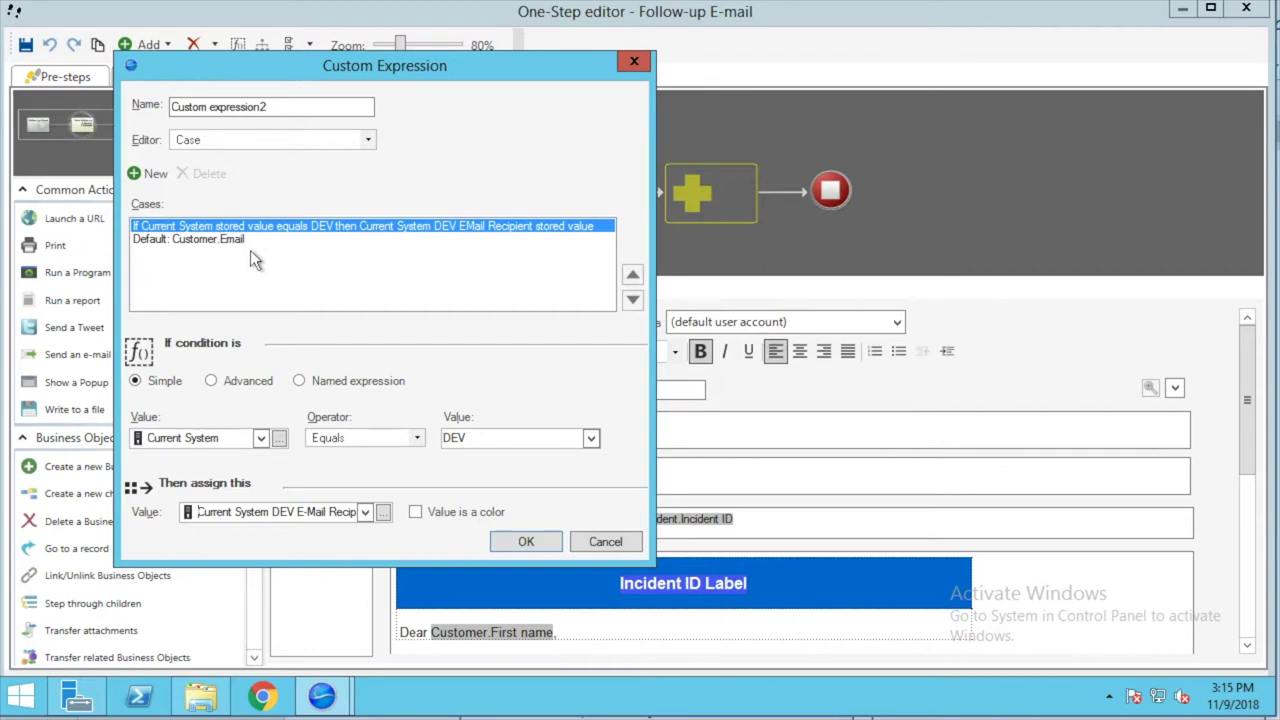
Step: Select the Default: Customer.Email case in Custom expression2's Cases list
{"action": "left_click", "coordinate": [162, 241]}
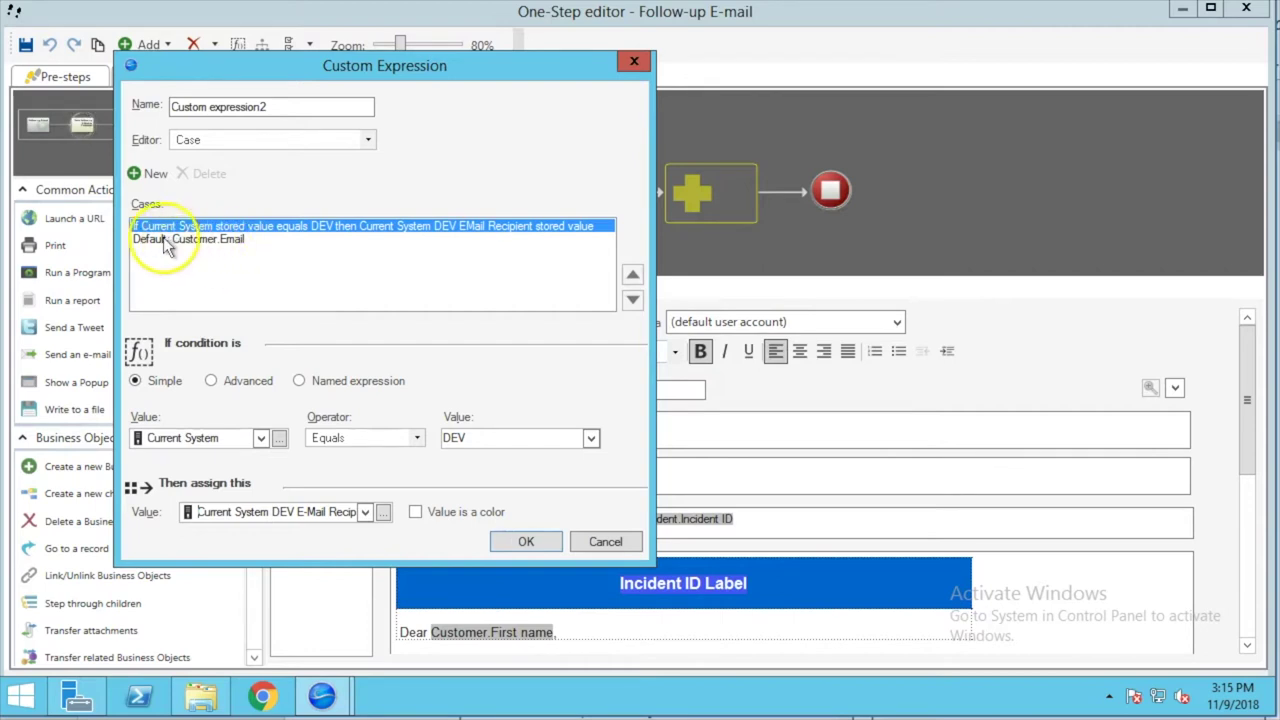
{"action": "left_click_drag", "start_coordinate": [222, 243], "coordinate": [250, 355]}
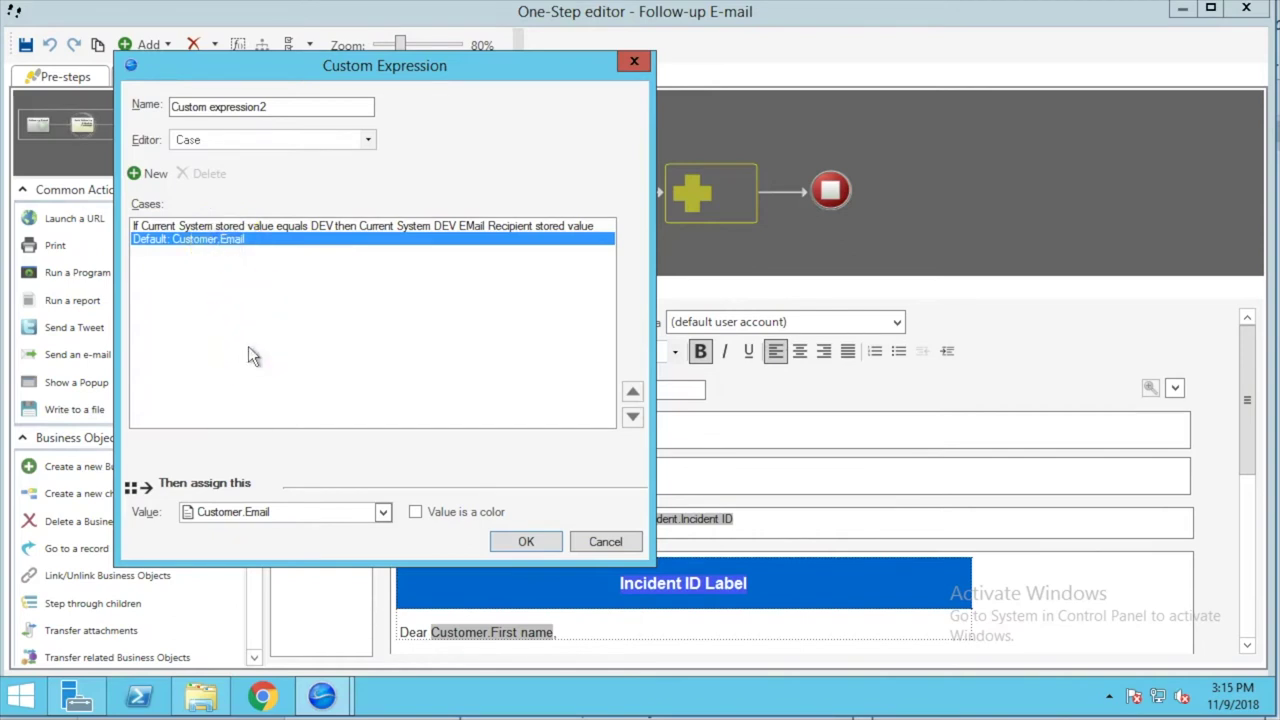